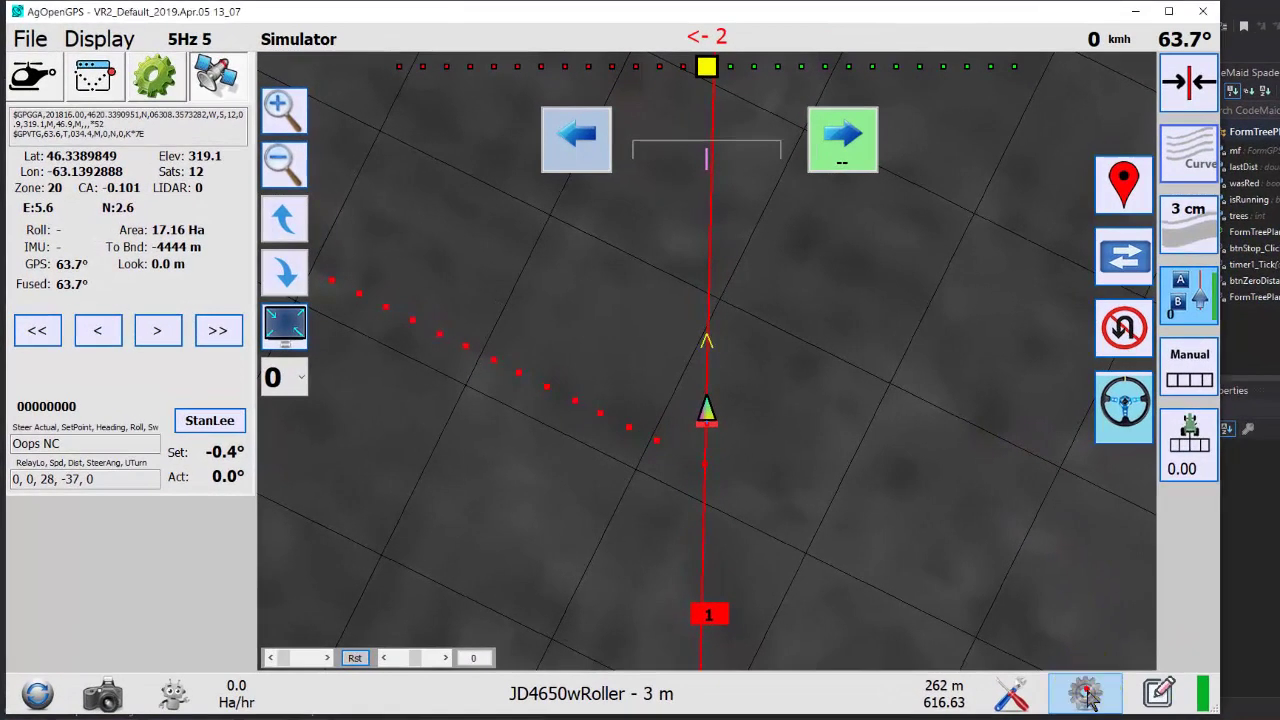
Step: In the Tree Plant display settings, lower the spacing distance from 120 cm to 90 cm
{"action": "left_click", "coordinate": [1086, 697]}
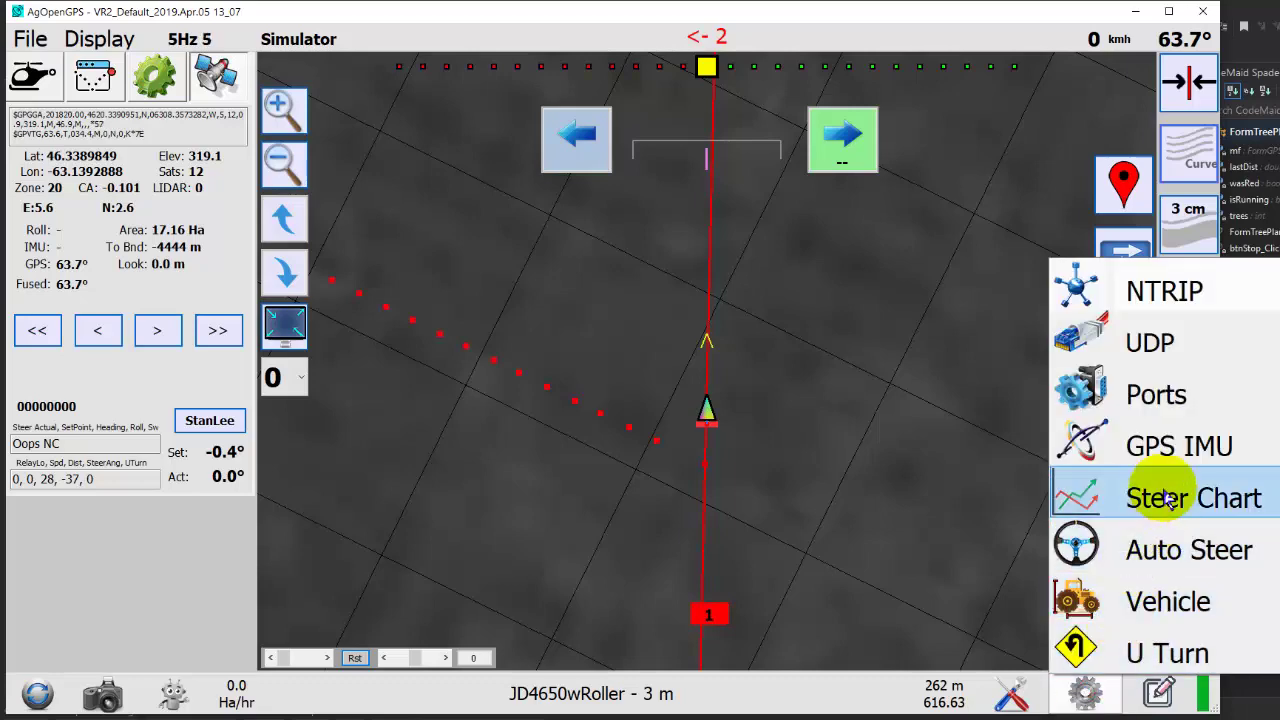
{"action": "left_click", "coordinate": [1100, 445]}
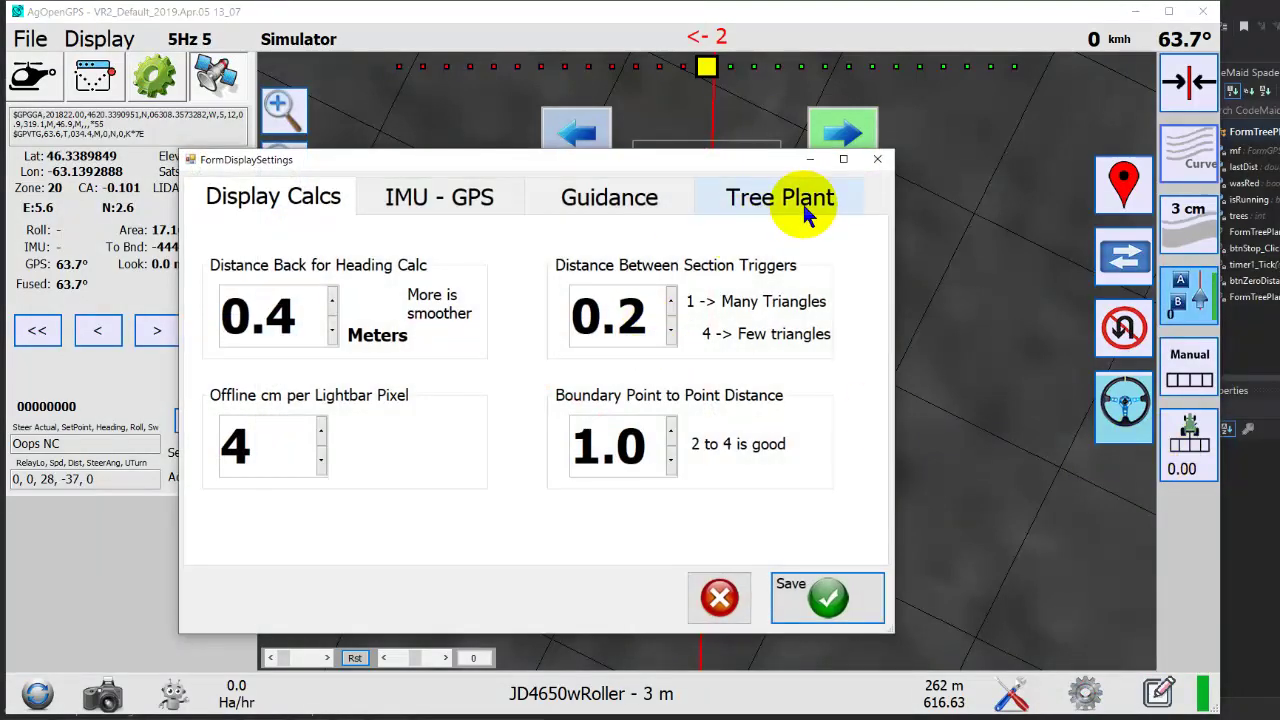
{"action": "left_click", "coordinate": [803, 204]}
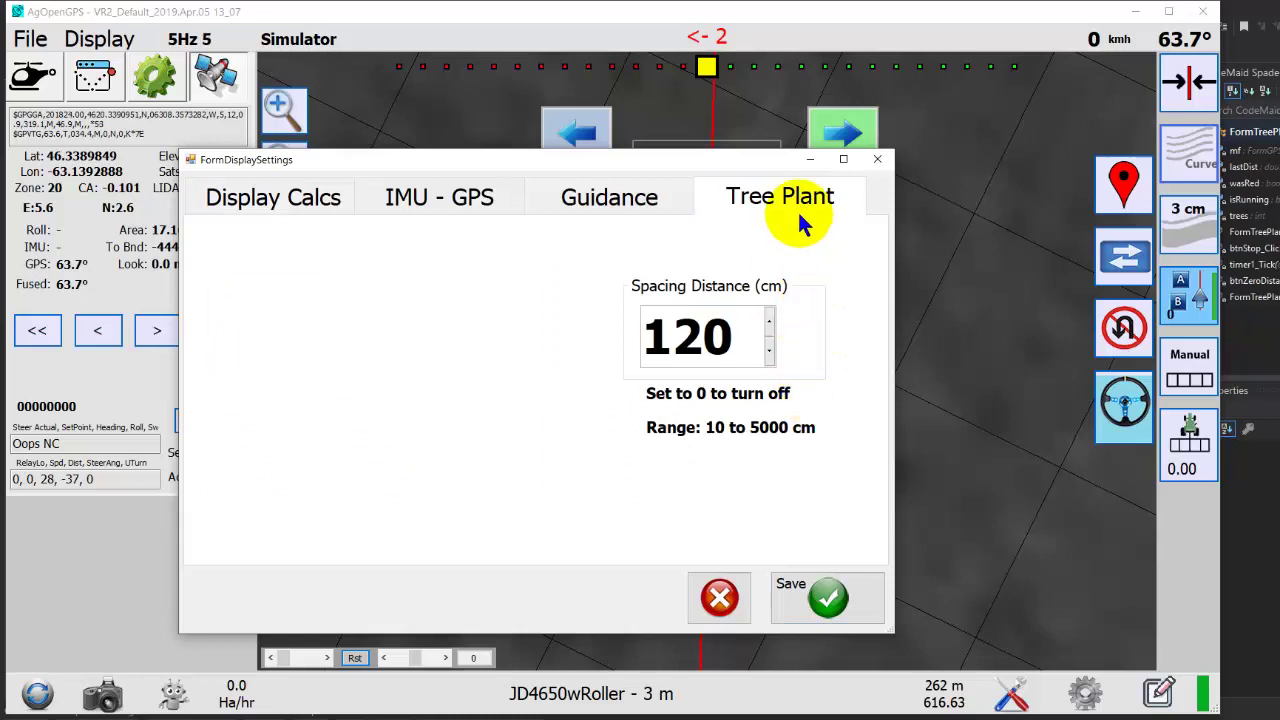
{"action": "left_click", "coordinate": [770, 352]}
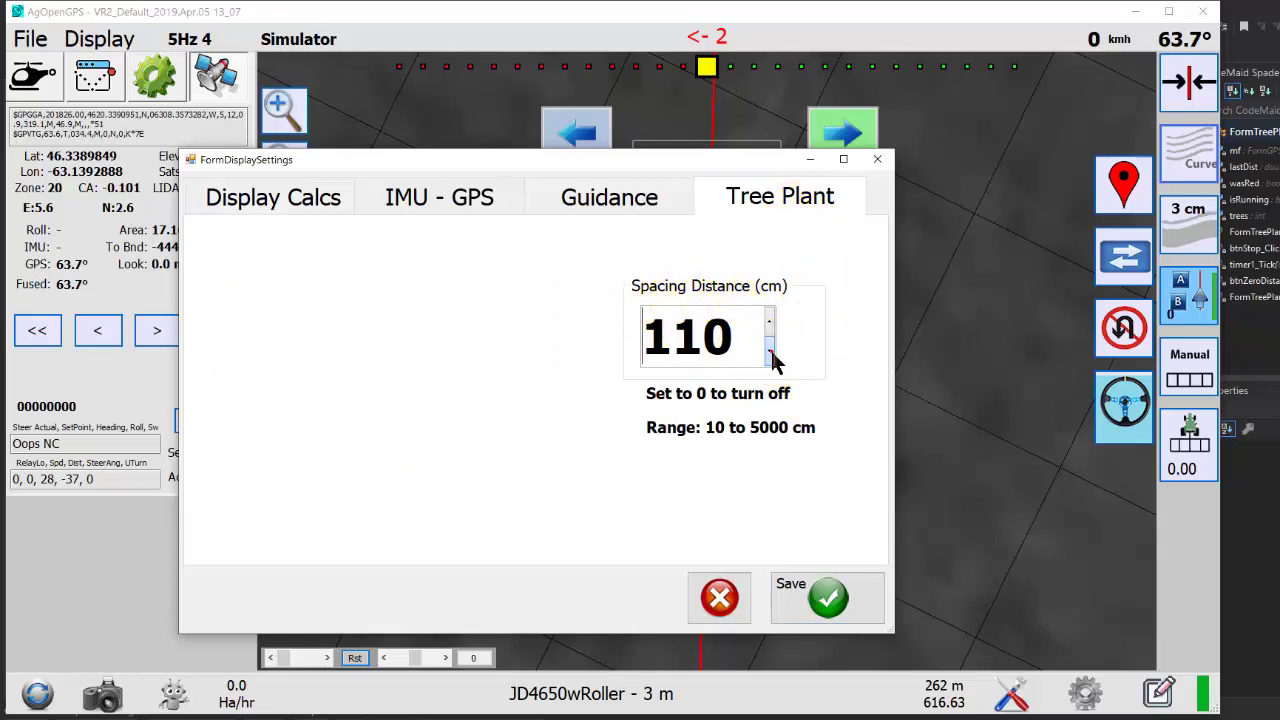
{"action": "left_click", "coordinate": [770, 352]}
{"action": "left_click", "coordinate": [770, 352]}
{"action": "left_click", "coordinate": [770, 350]}
{"action": "left_click", "coordinate": [770, 328]}
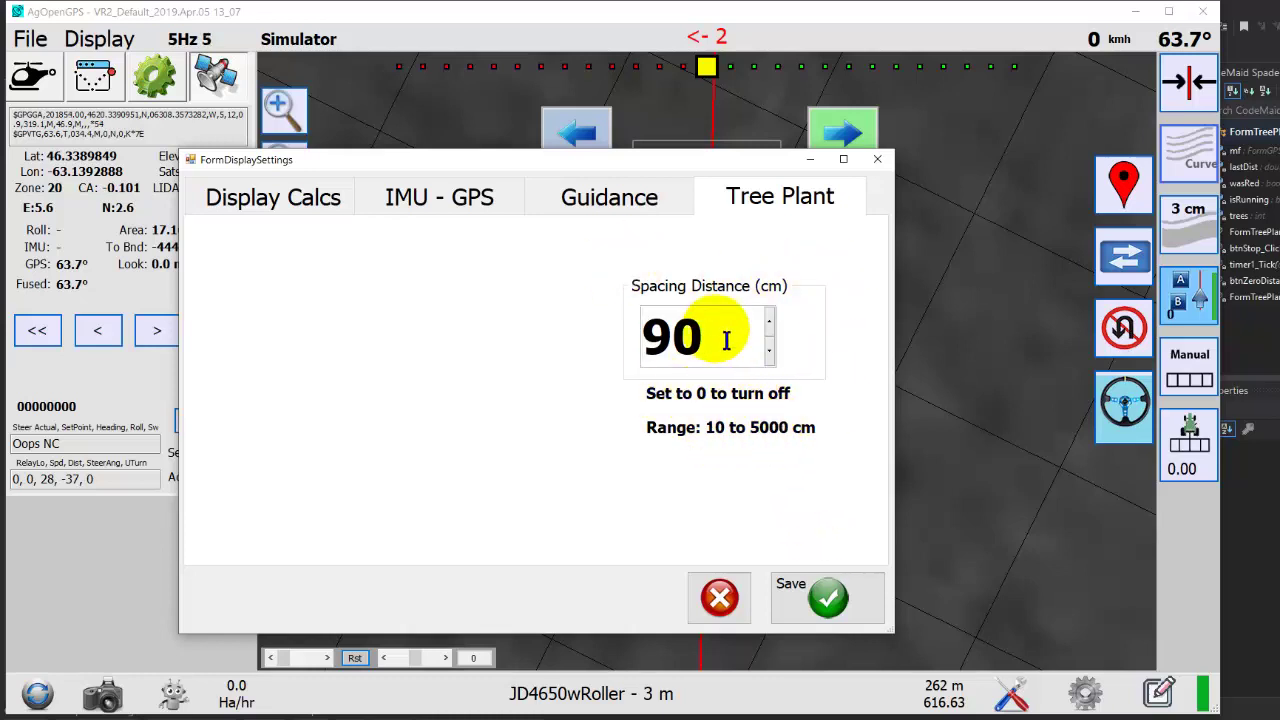
Step: Save the 90 cm spacing, then open Tree Planter control and place it over the map
{"action": "left_click", "coordinate": [828, 598]}
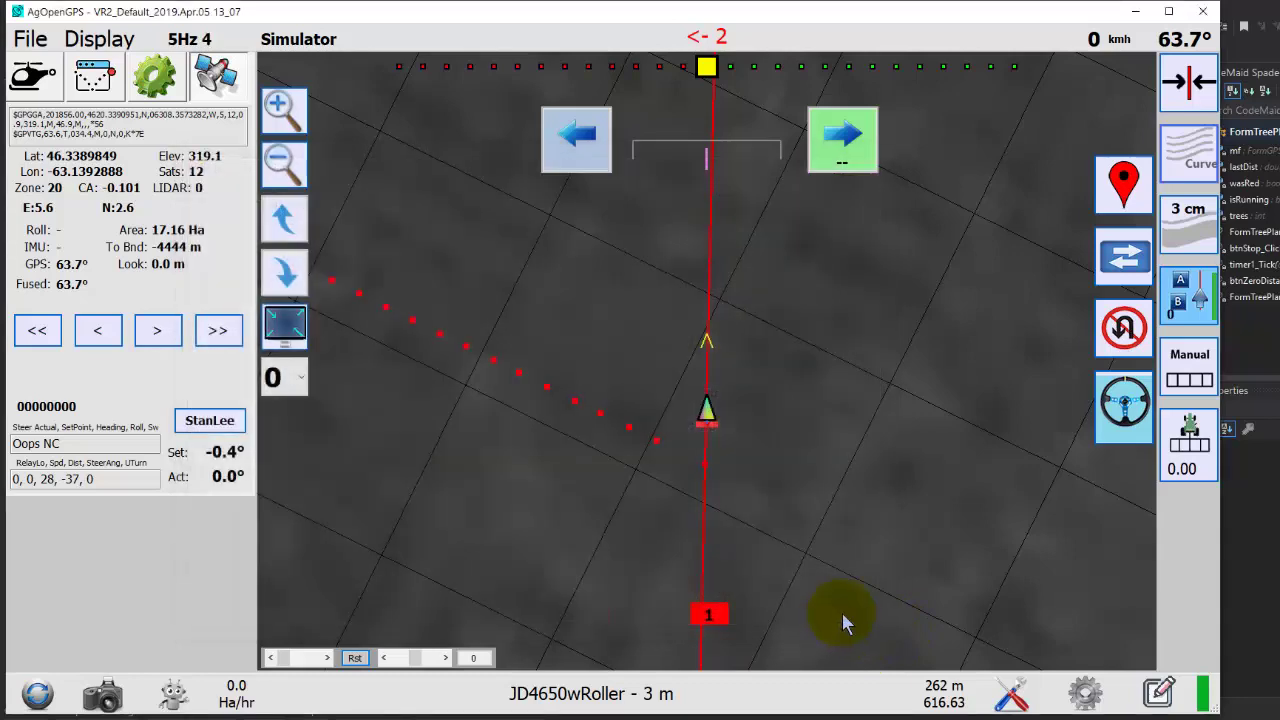
{"action": "scroll", "coordinate": [800, 520], "scroll_direction": "up", "scroll_amount": 2}
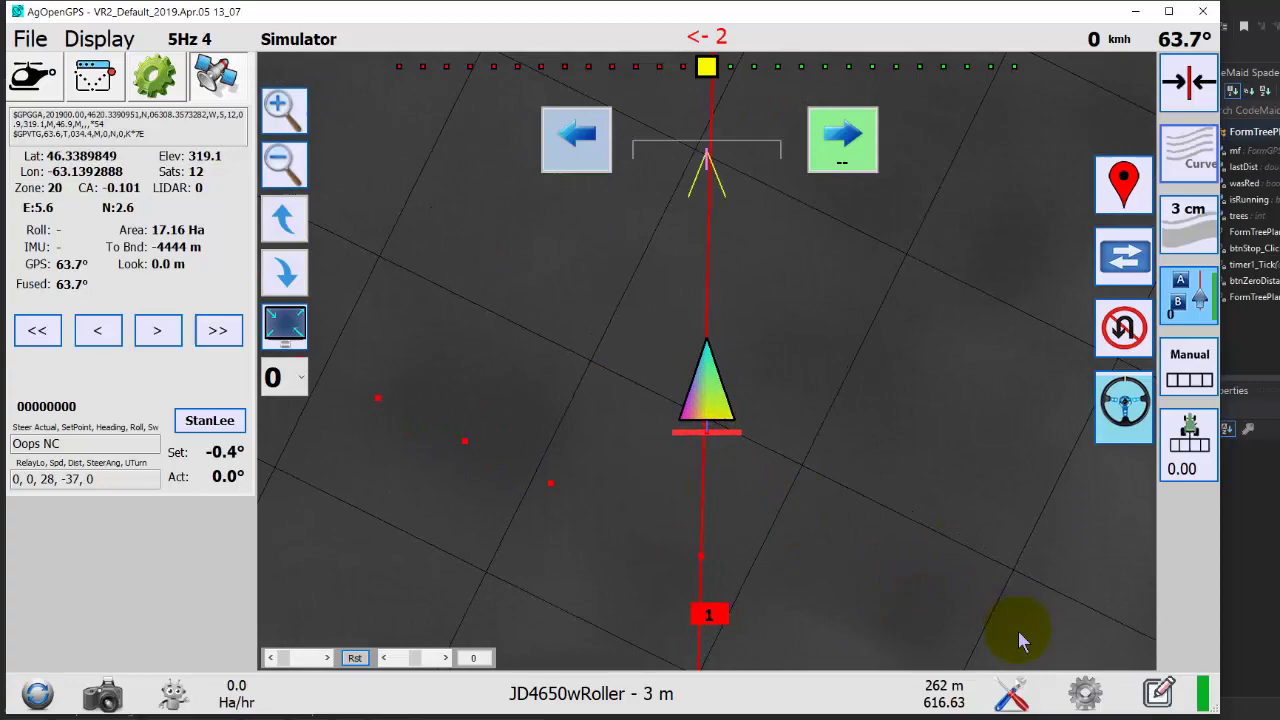
{"action": "left_click", "coordinate": [1011, 693]}
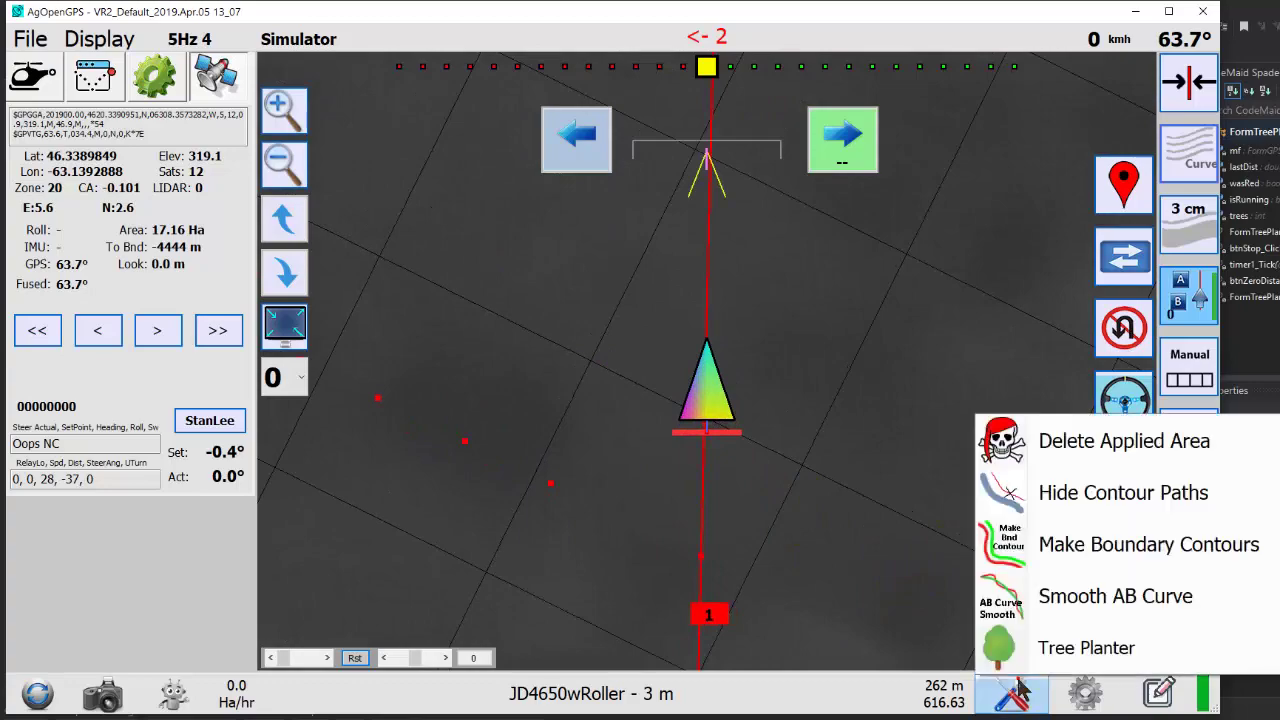
{"action": "left_click", "coordinate": [1070, 648]}
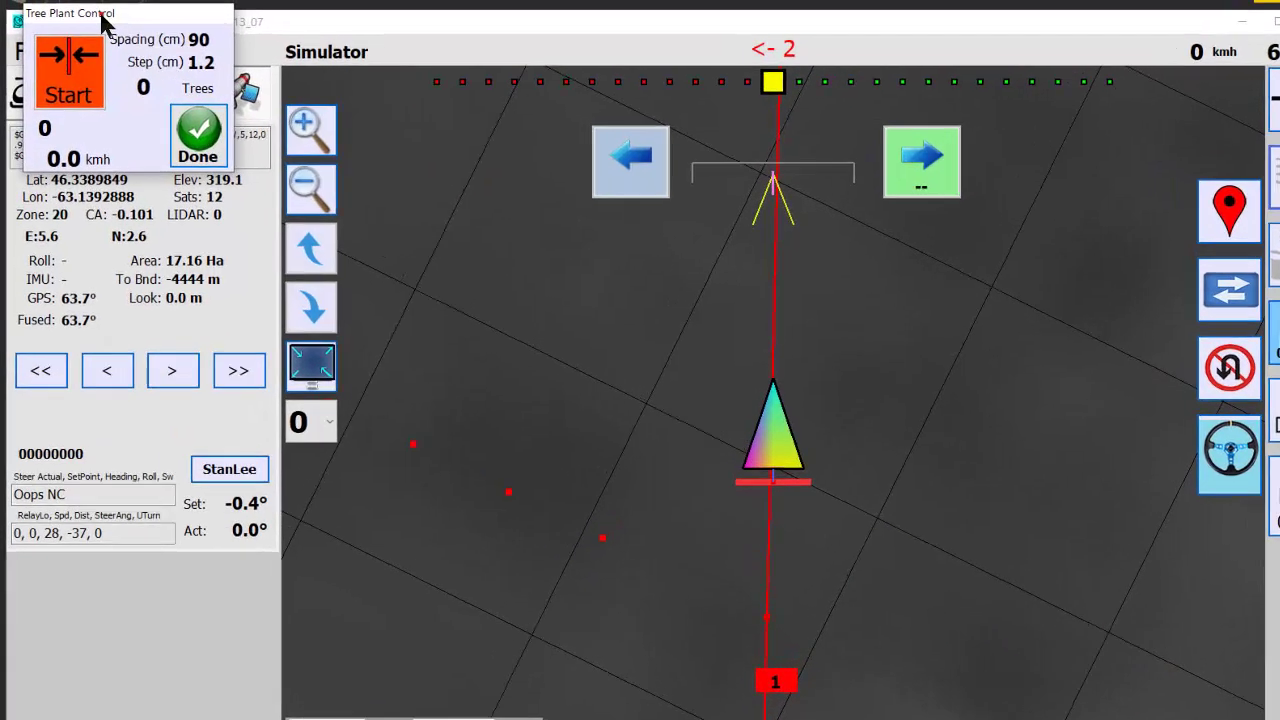
{"action": "left_click_drag", "start_coordinate": [90, 8], "coordinate": [418, 199]}
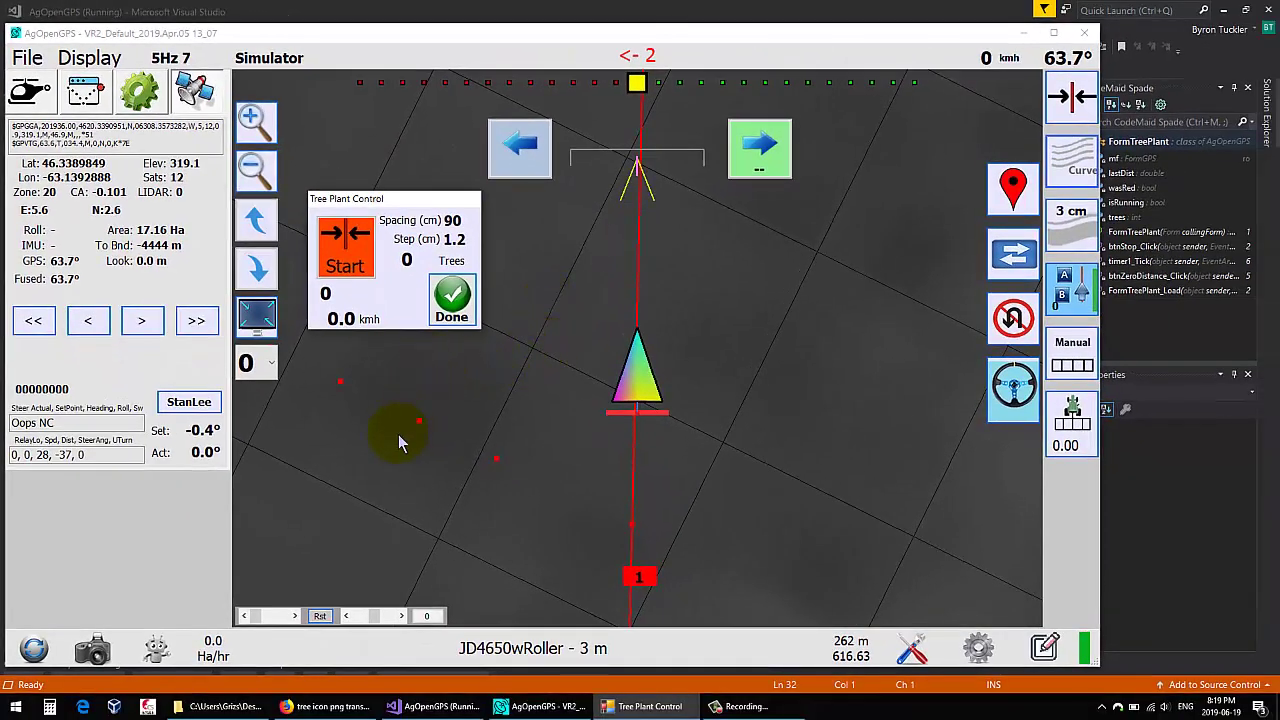
Step: Start planting with manual sections, drive the simulated tractor forward, and stop after 17 trees
{"action": "left_click", "coordinate": [350, 258]}
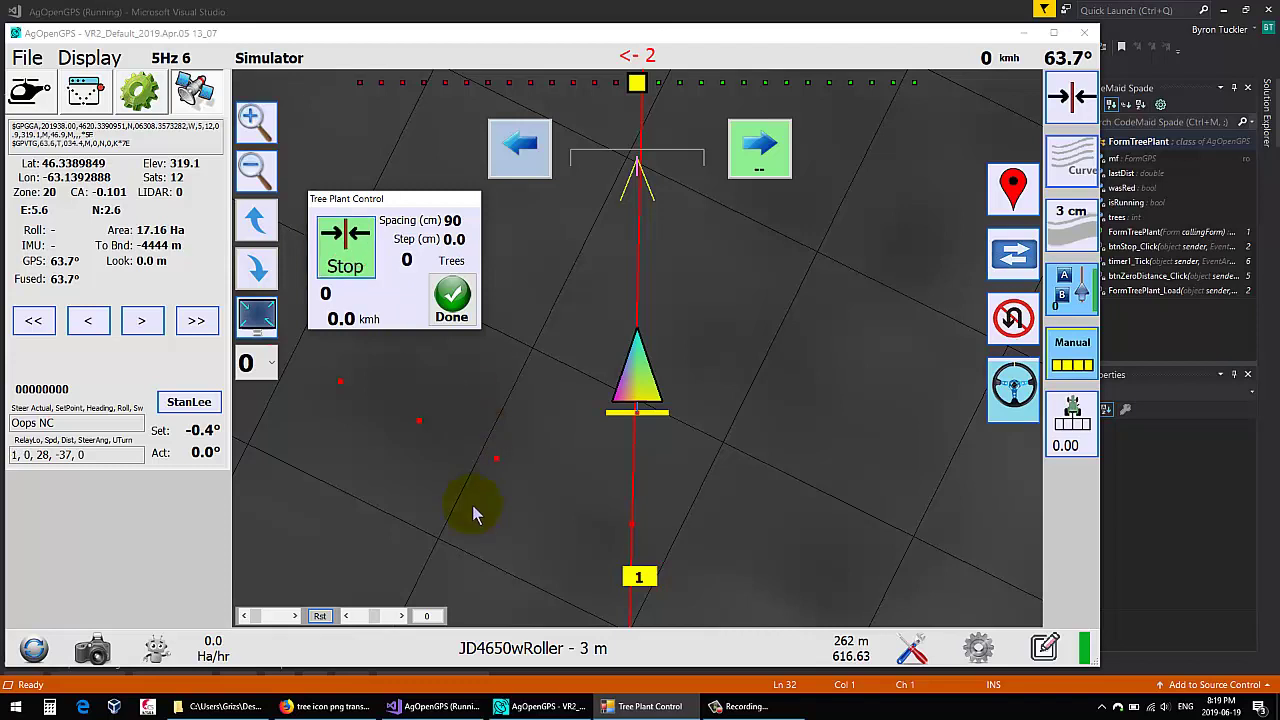
{"action": "left_click", "coordinate": [1075, 368]}
{"action": "left_click", "coordinate": [294, 617]}
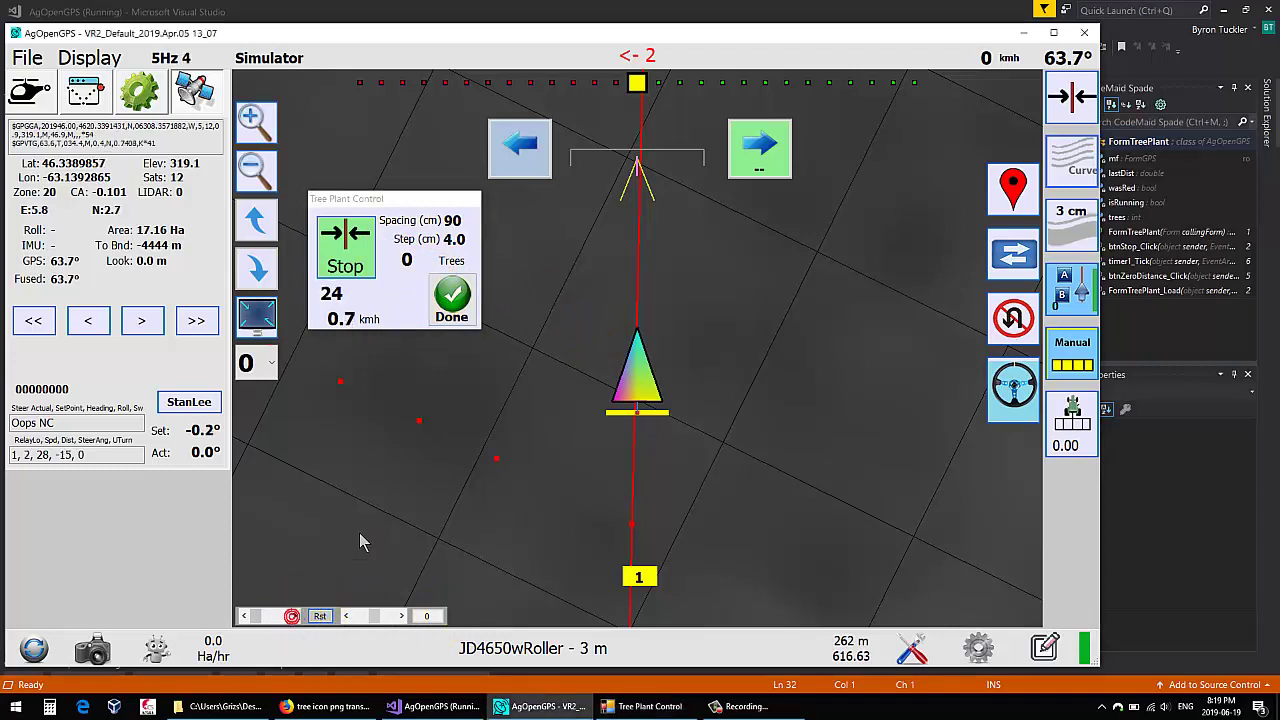
{"action": "left_click", "coordinate": [352, 316]}
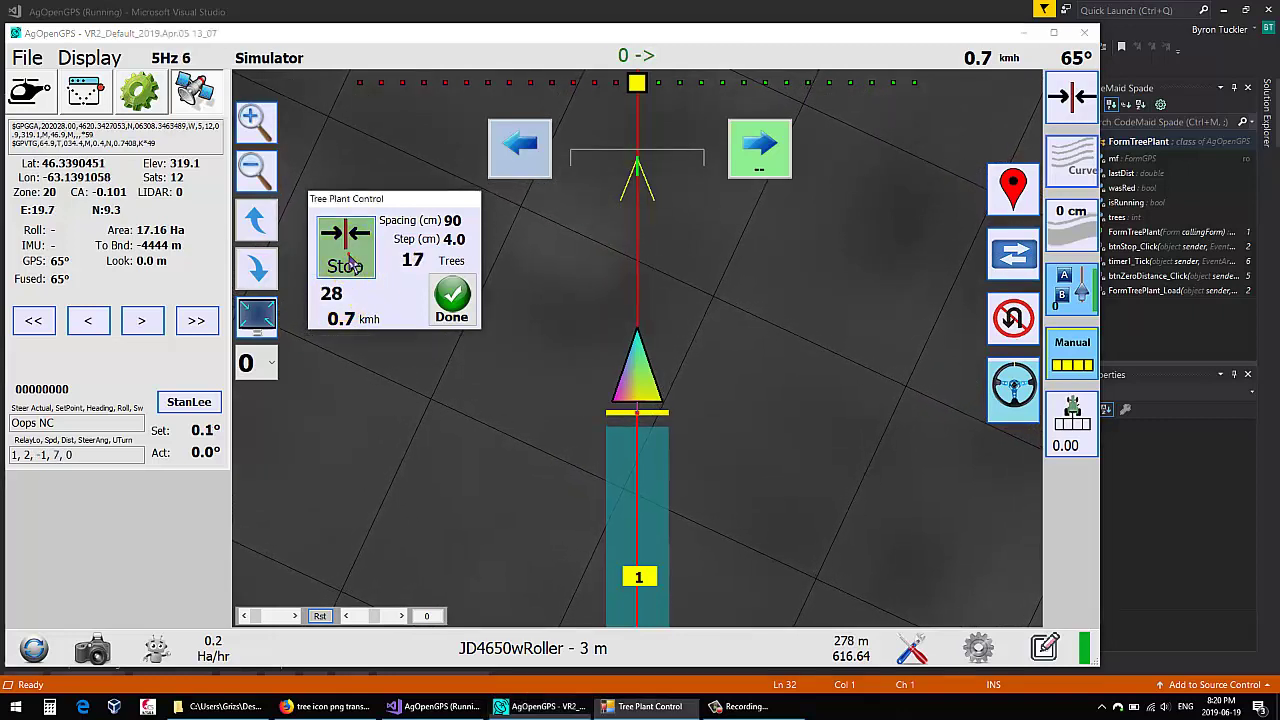
{"action": "left_click", "coordinate": [346, 264]}
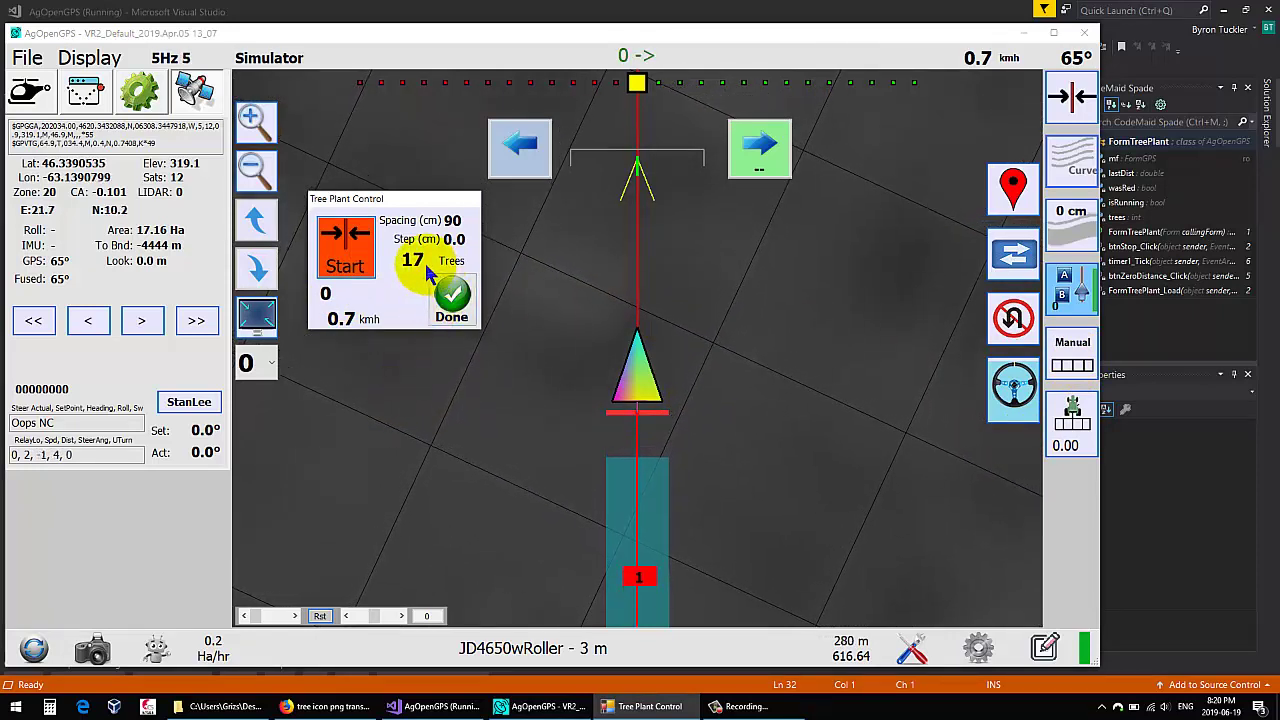
Step: Restart planting with a reset count, raise simulator speed to 1.5 km/h, then close the panel
{"action": "left_click", "coordinate": [340, 264]}
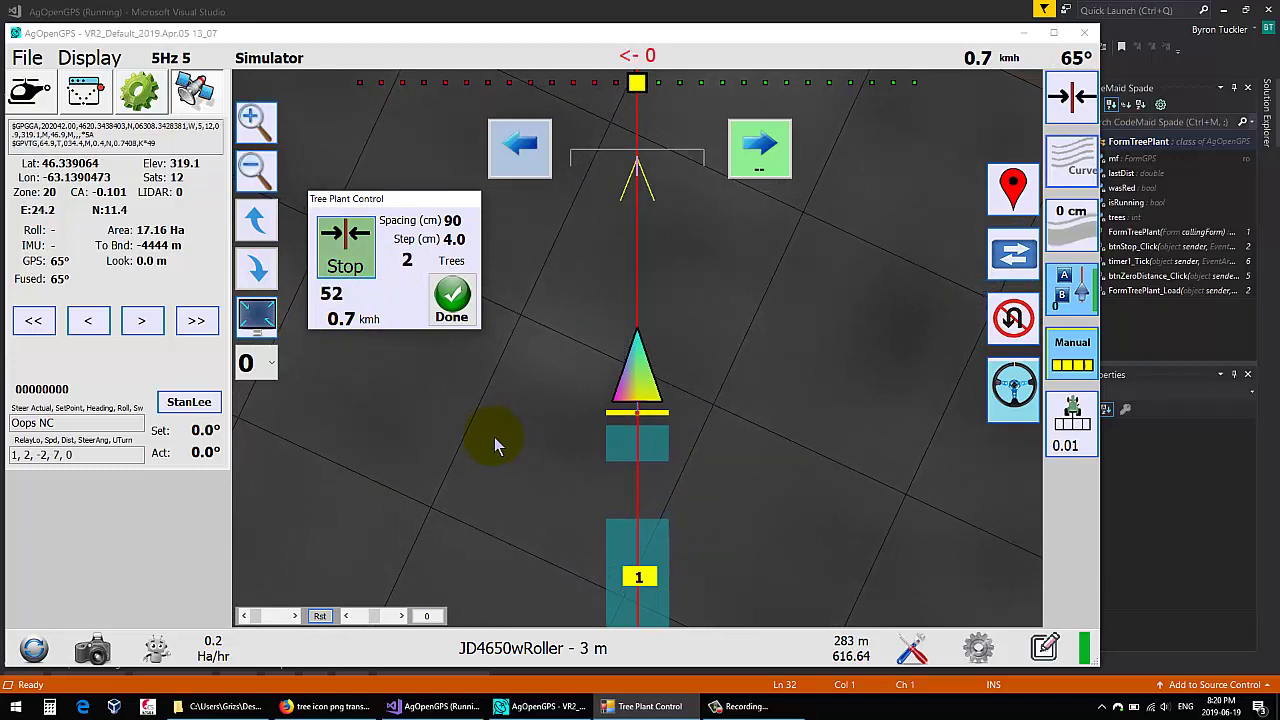
{"action": "left_click", "coordinate": [295, 615]}
{"action": "left_click", "coordinate": [295, 615]}
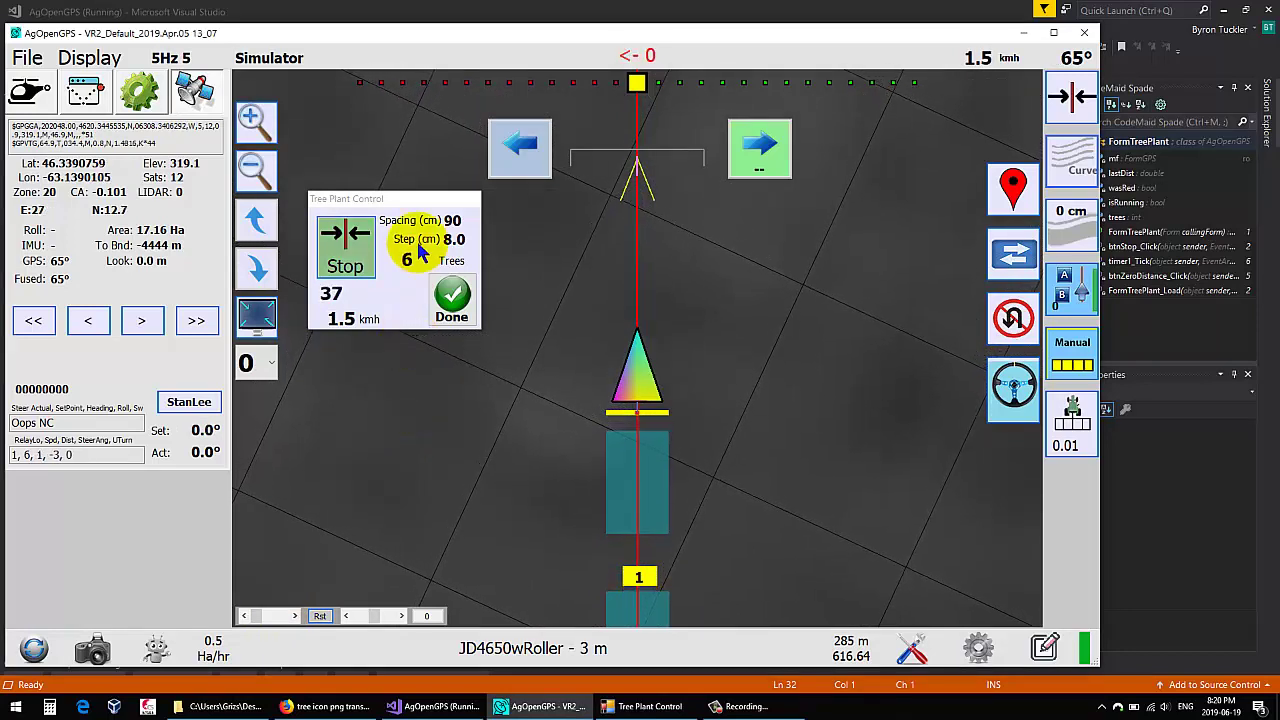
{"action": "left_click", "coordinate": [452, 291]}
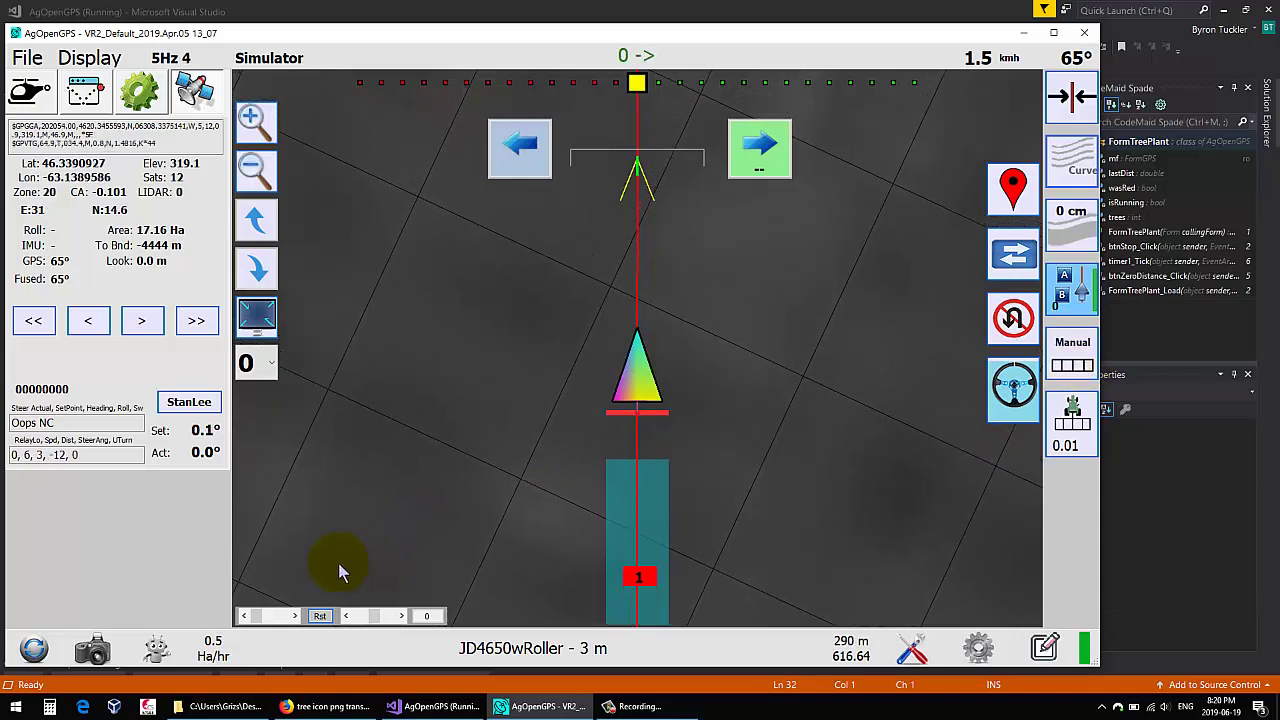
Step: Switch to Visual Studio, scroll through FormTreePlant.cs, then bring up Position.designer.cs
{"action": "left_click", "coordinate": [430, 706]}
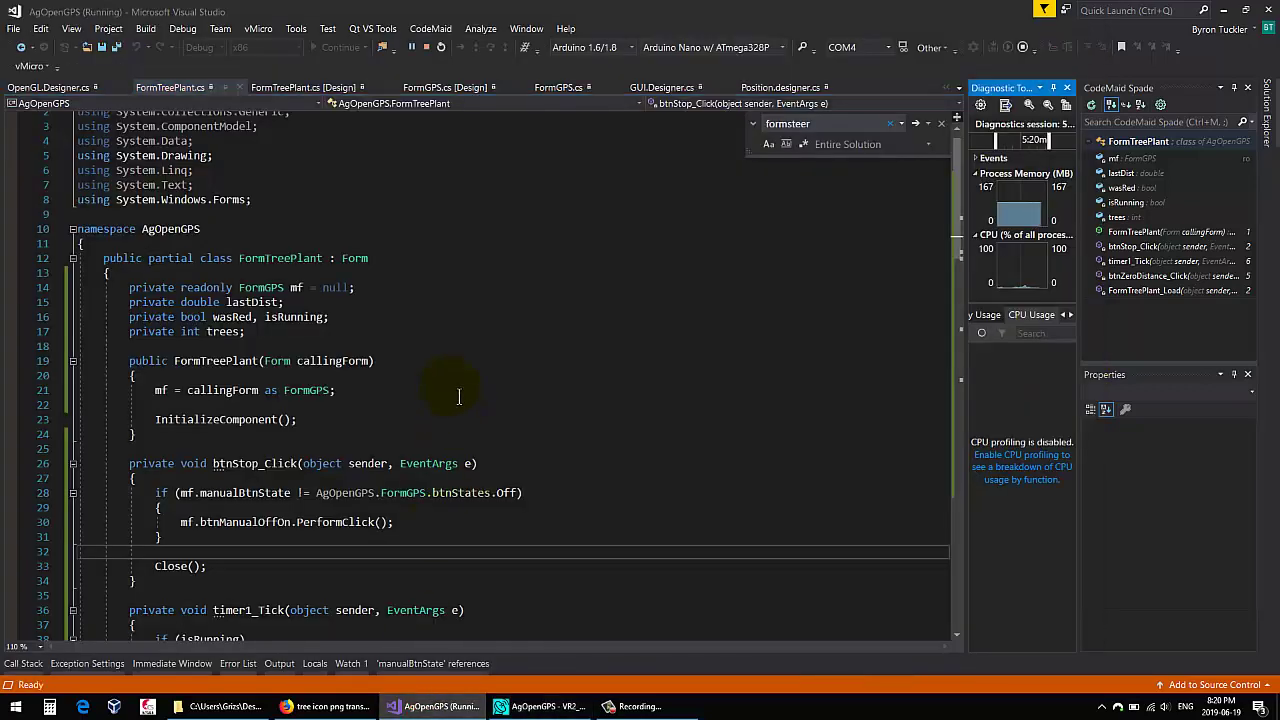
{"action": "scroll", "coordinate": [531, 272], "scroll_direction": "down", "scroll_amount": 4}
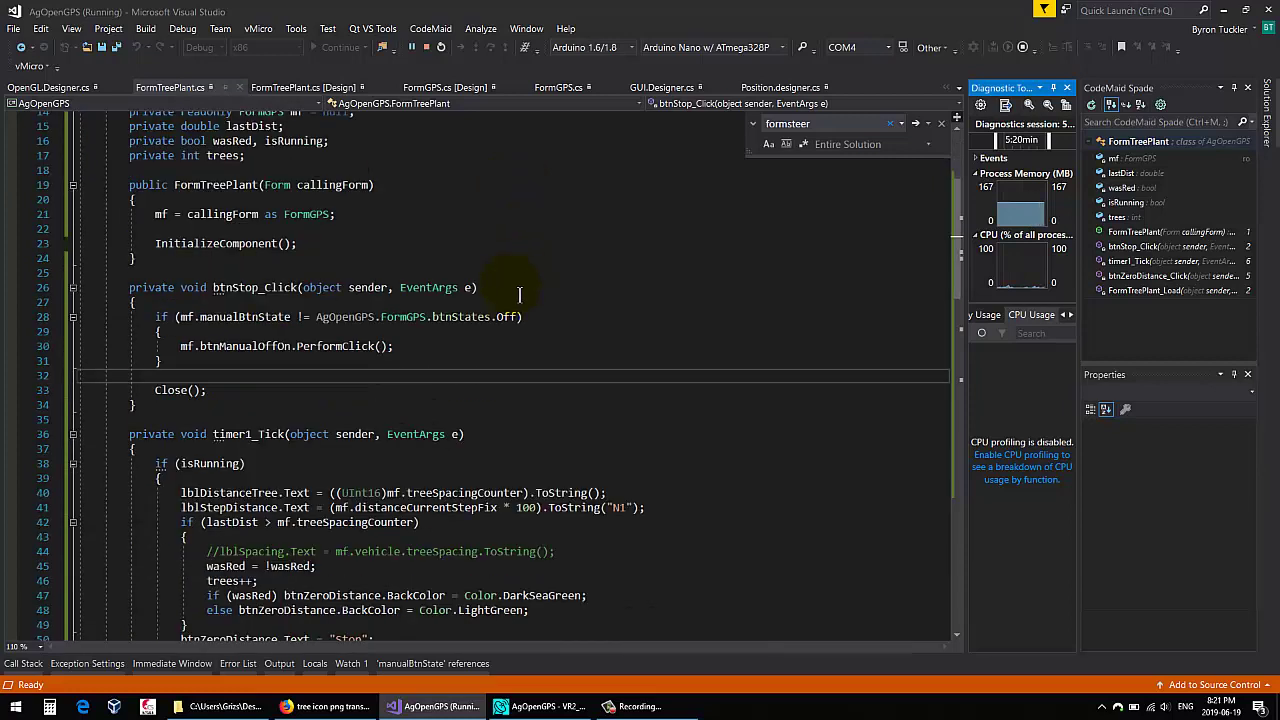
{"action": "right_click", "coordinate": [512, 289]}
{"action": "left_click", "coordinate": [604, 185]}
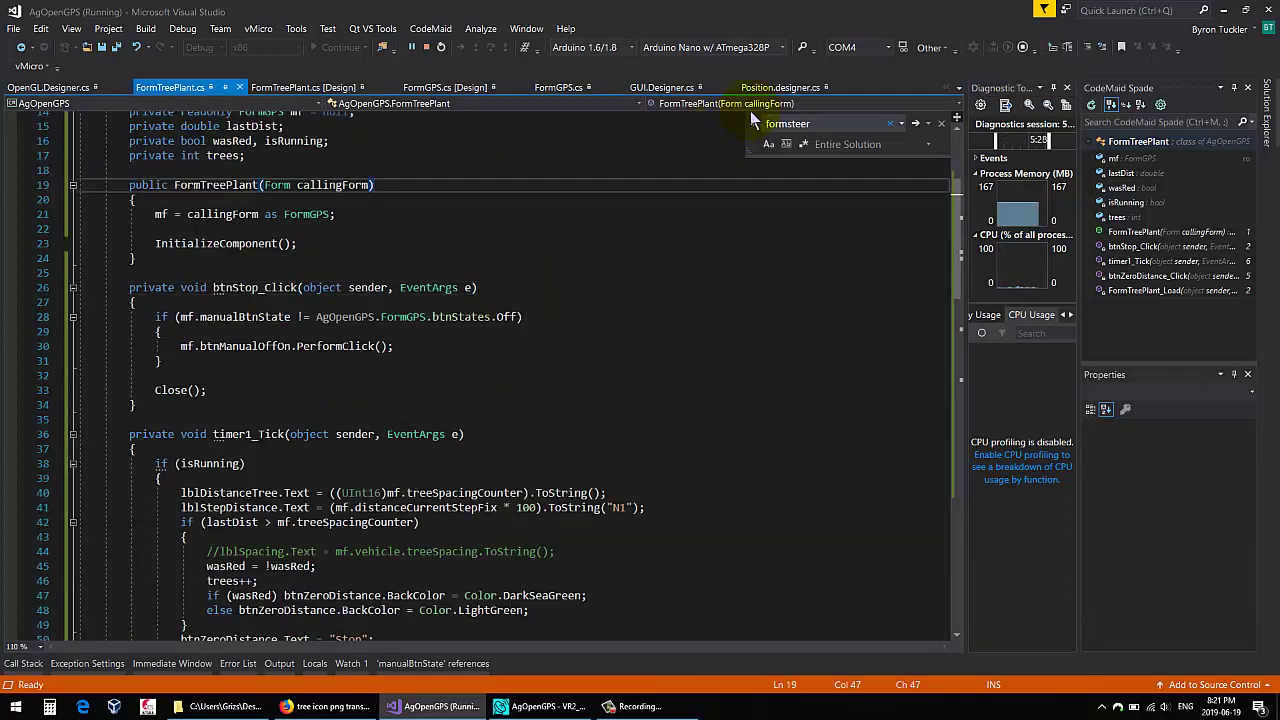
{"action": "left_click", "coordinate": [779, 89]}
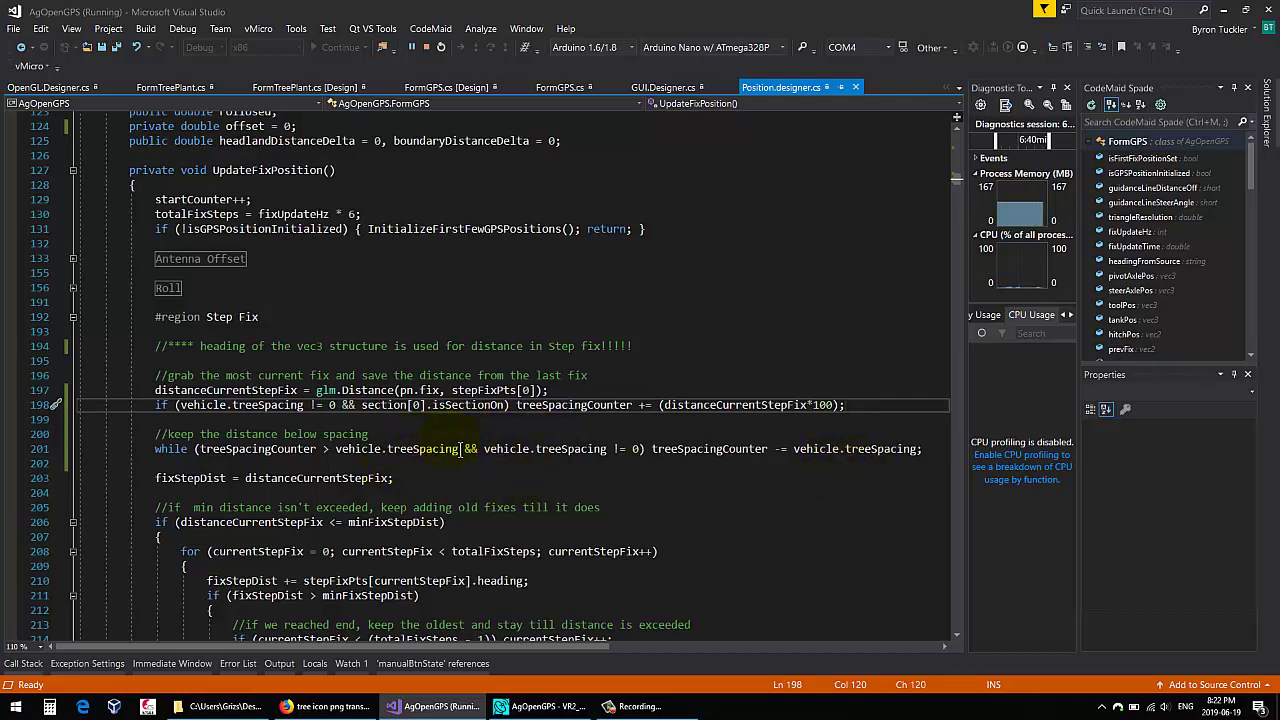
Step: Read the Quick Info for treeSpacing, treeSpacingCounter and vehicle in UpdateFixPosition
{"action": "mouse_move", "coordinate": [439, 456]}
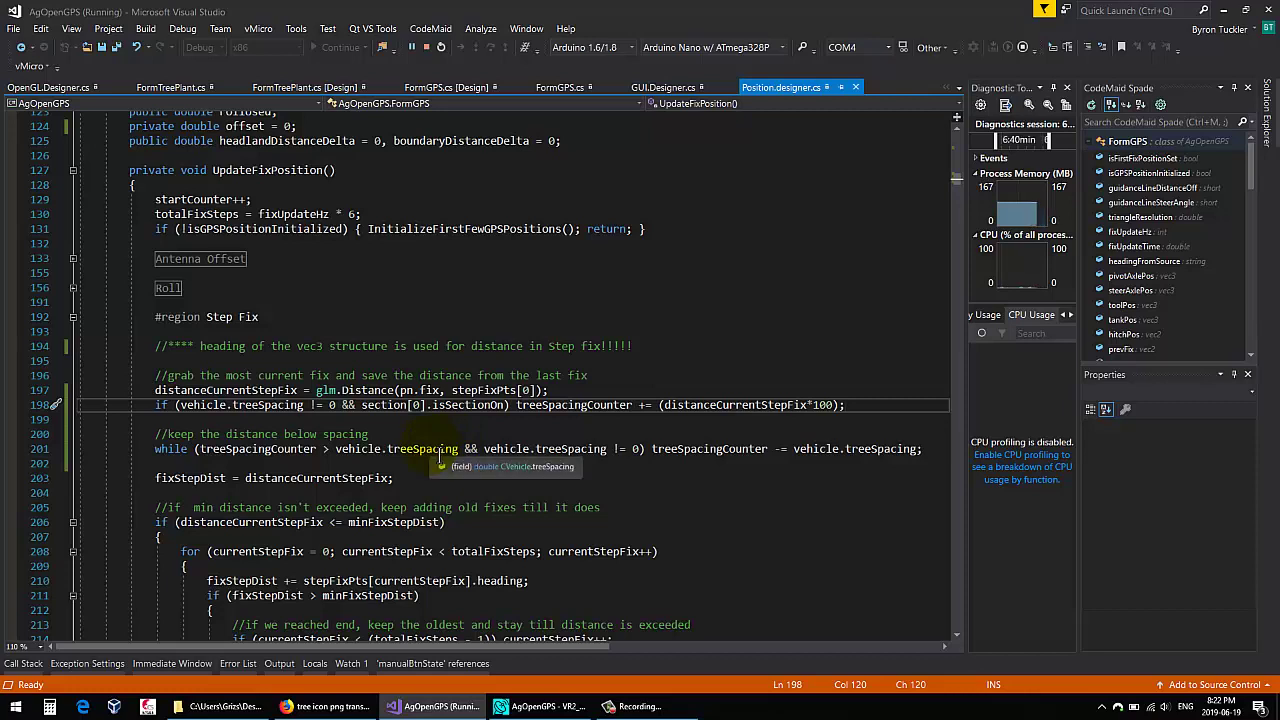
{"action": "mouse_move", "coordinate": [296, 462]}
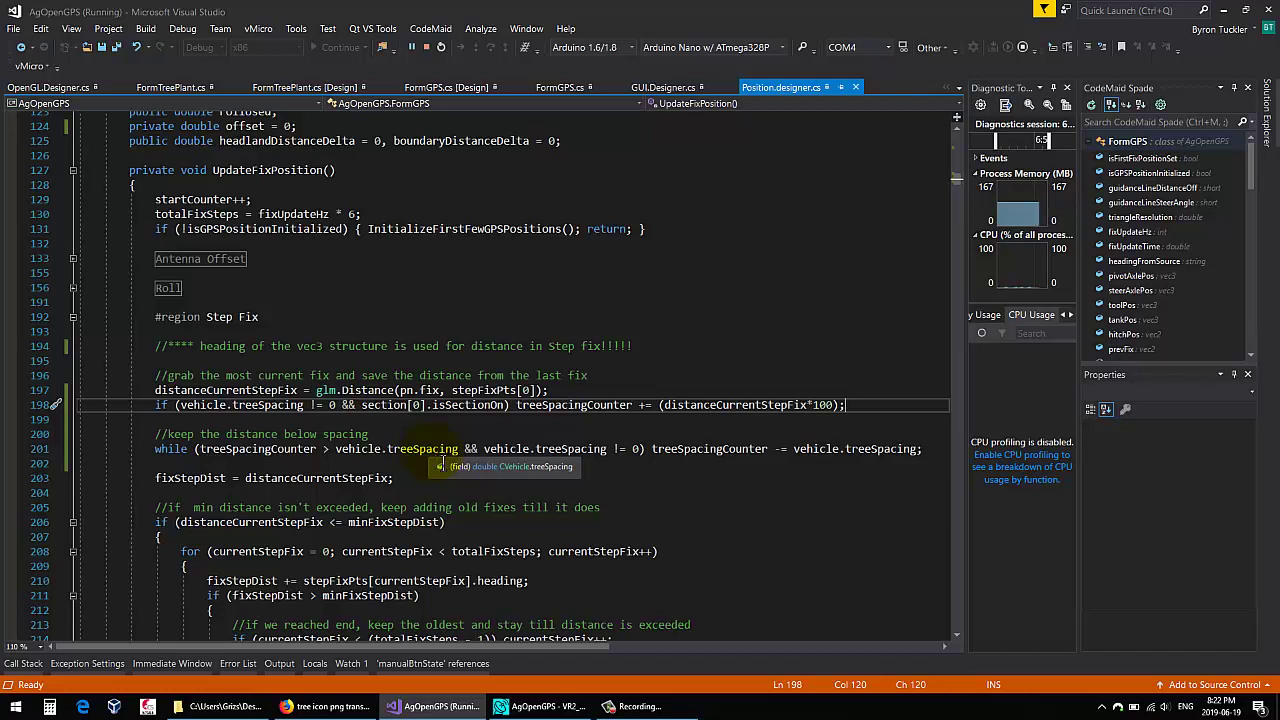
{"action": "mouse_move", "coordinate": [497, 460]}
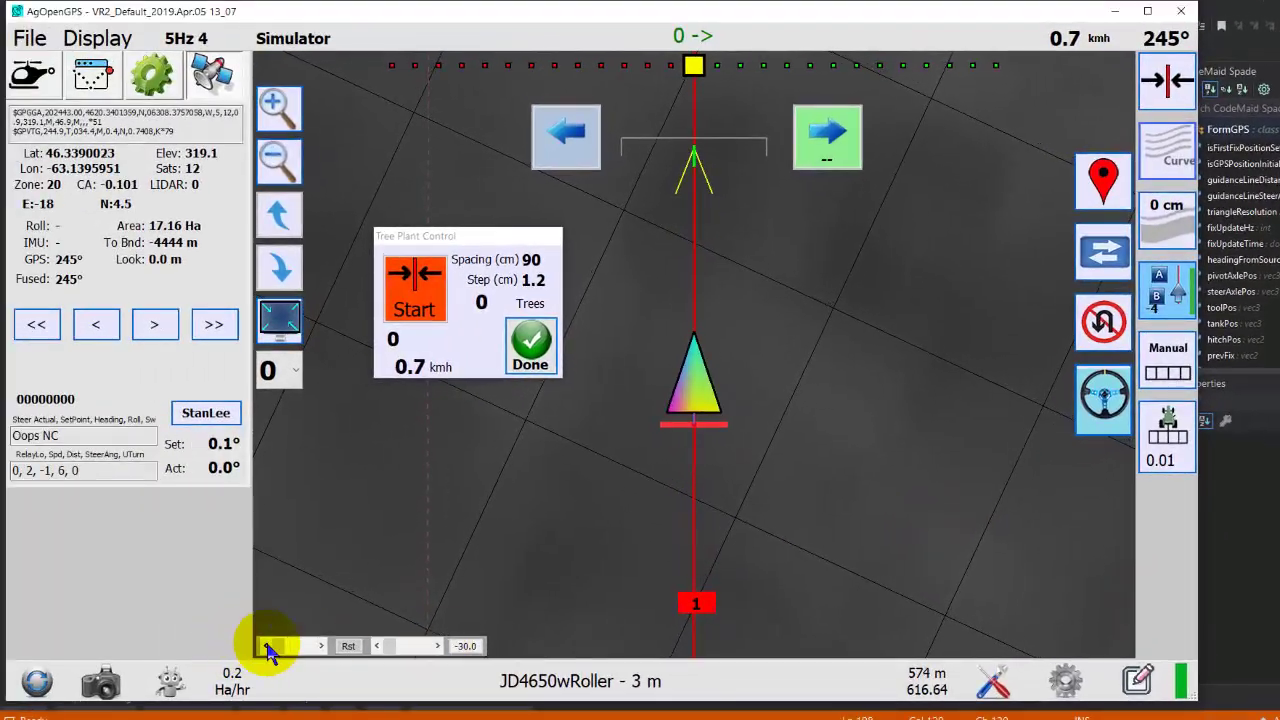
Step: Halt the simulated tractor, start tree planting, and raise the speed to drive forward
{"action": "left_click", "coordinate": [266, 646]}
{"action": "left_click", "coordinate": [266, 646]}
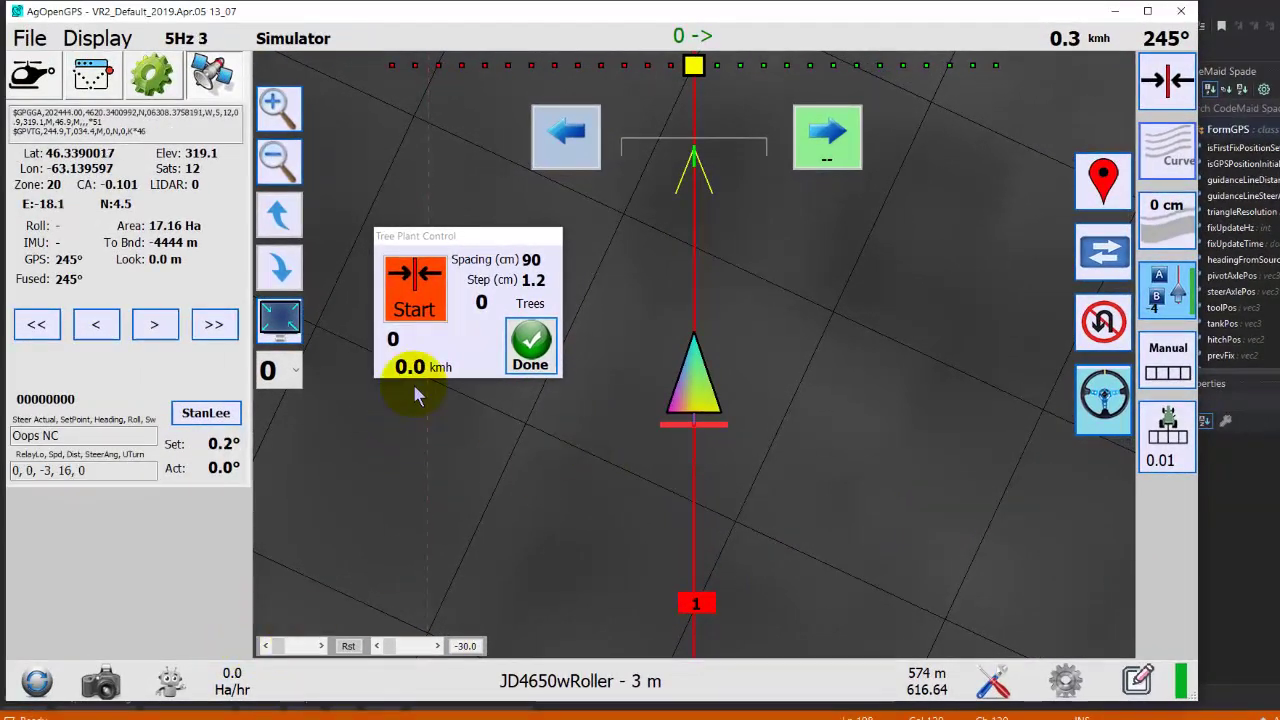
{"action": "left_click", "coordinate": [410, 296]}
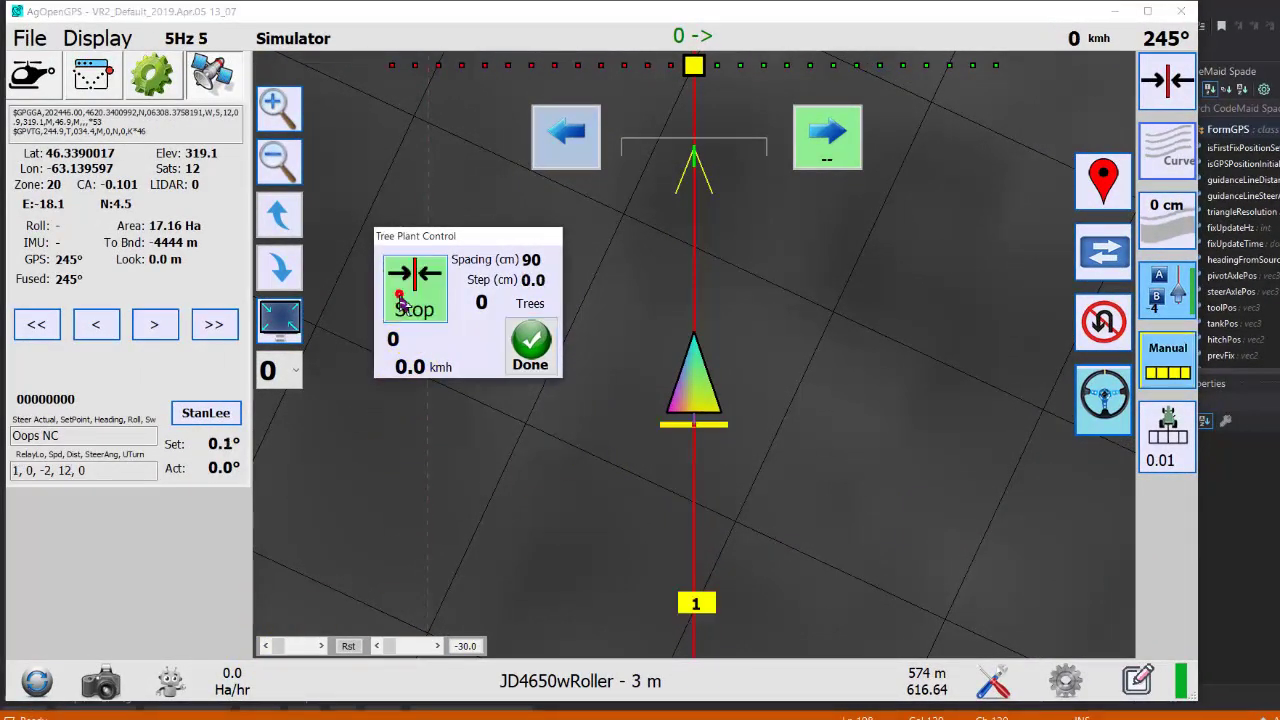
{"action": "left_click", "coordinate": [320, 646]}
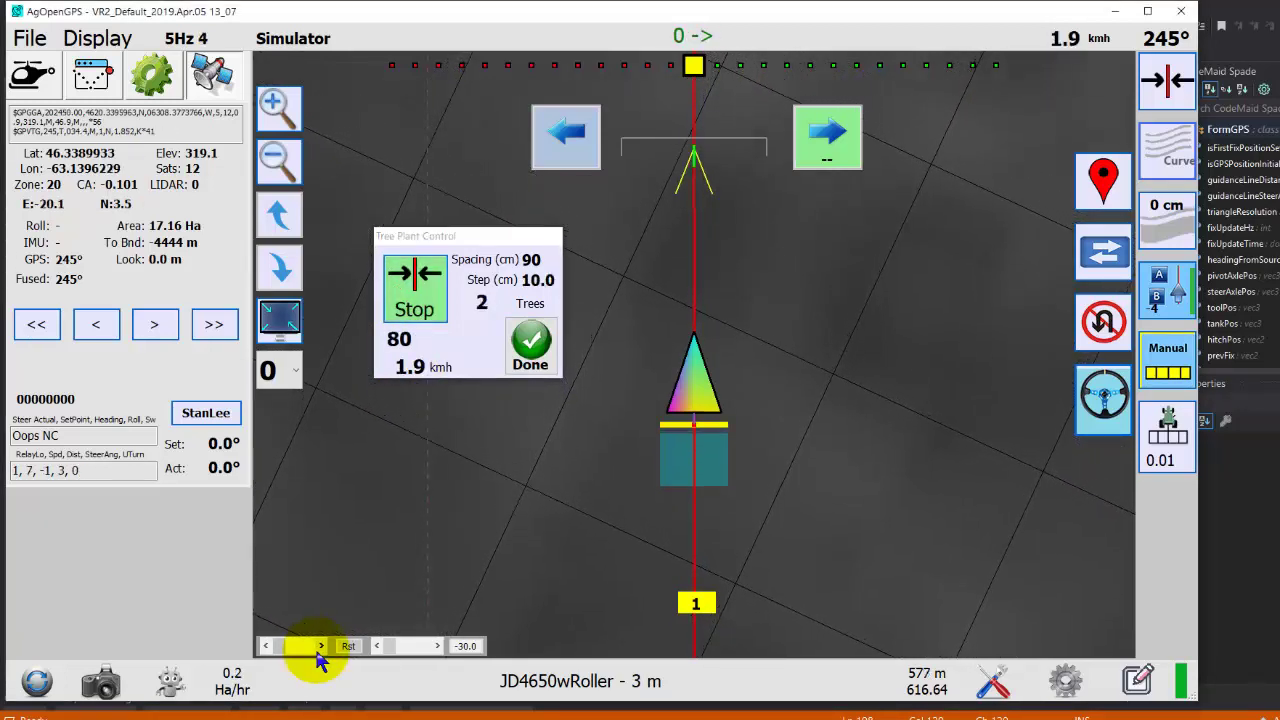
{"action": "left_click", "coordinate": [320, 646]}
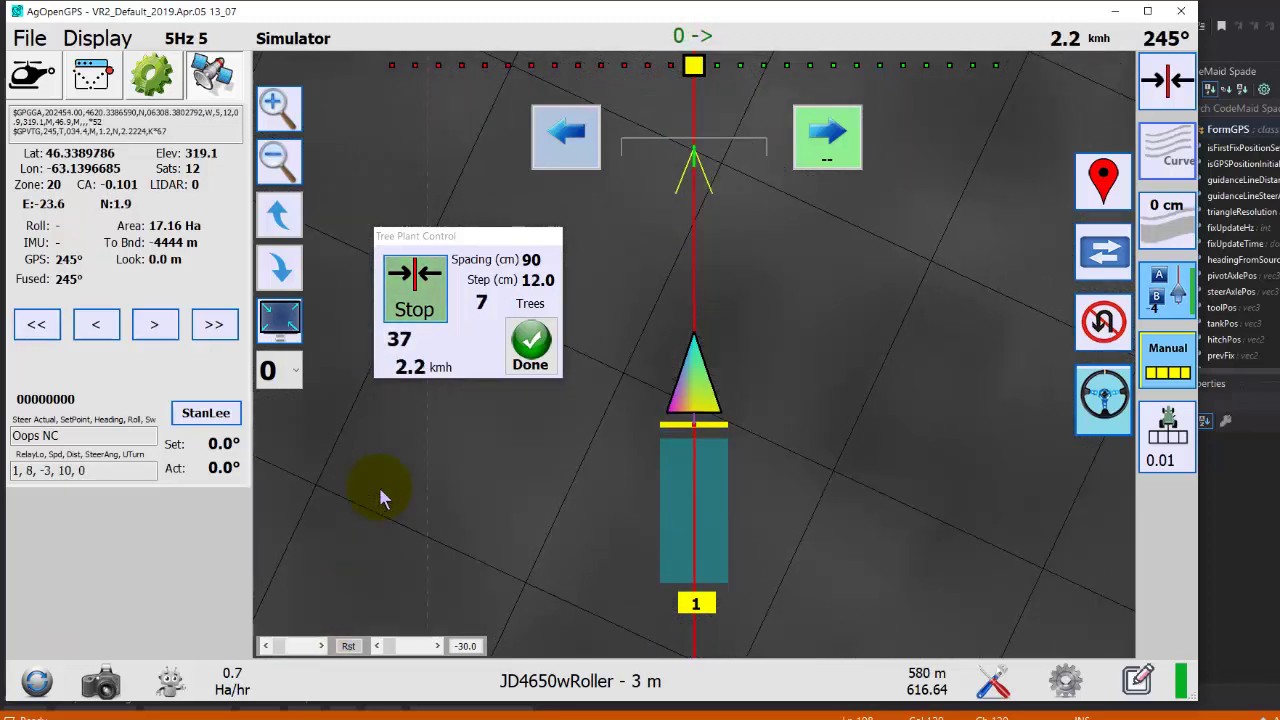
Step: Stop planting at 9 trees, cancel the pending U-turn, and bring the tractor to 0.0 km/h
{"action": "left_click", "coordinate": [416, 308]}
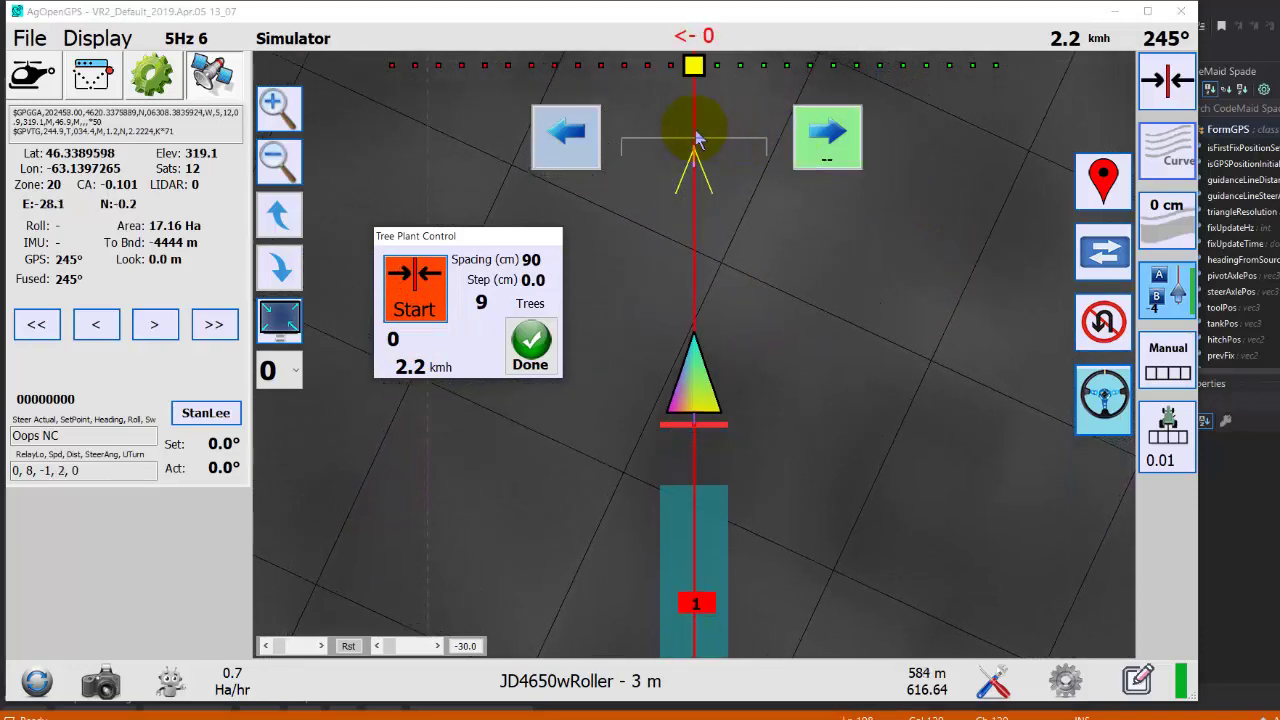
{"action": "left_click", "coordinate": [575, 137]}
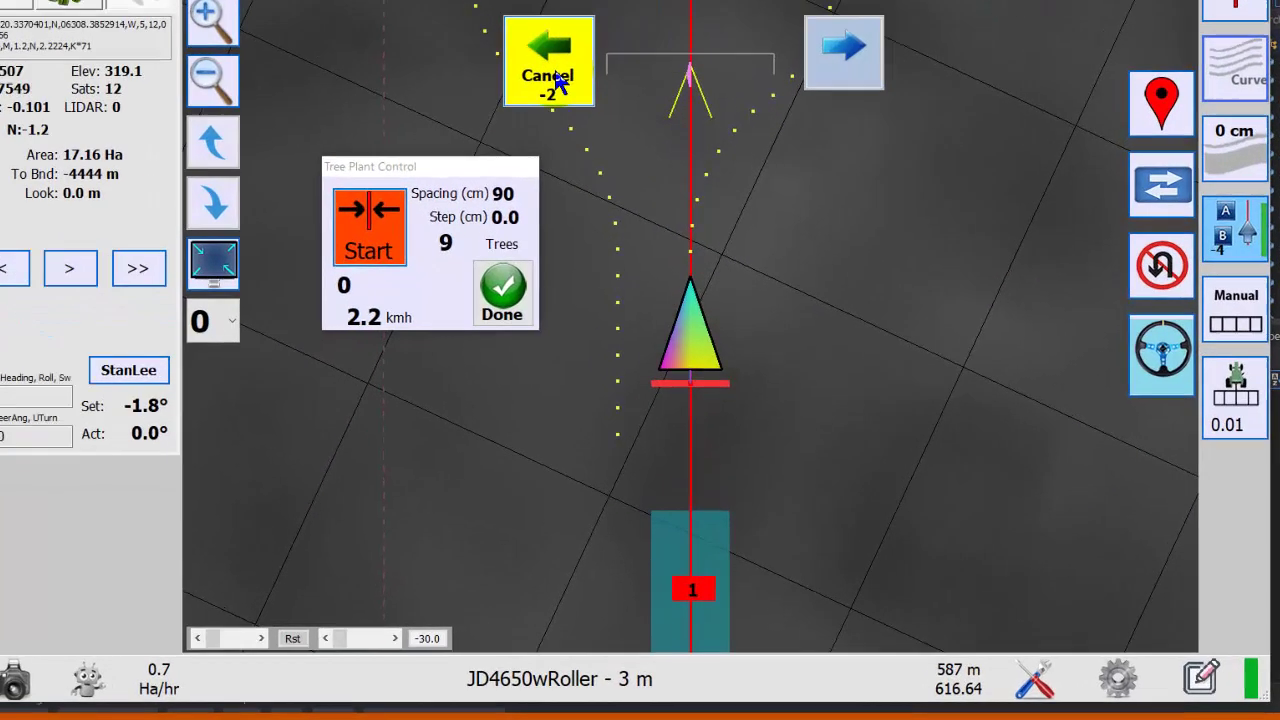
{"action": "left_click", "coordinate": [557, 85]}
{"action": "left_click", "coordinate": [201, 645]}
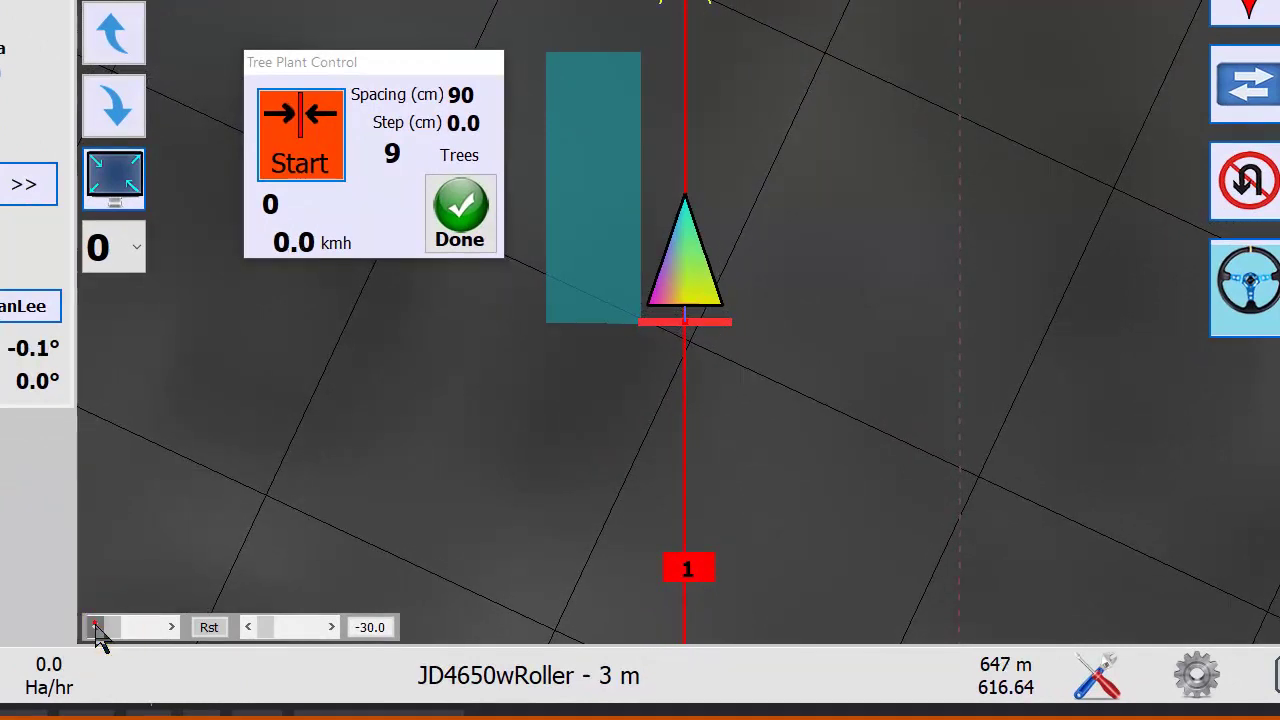
Step: Plant a second pass at 3.0 km/h, stop at 8 trees, and close Tree Plant Control
{"action": "left_click", "coordinate": [96, 630]}
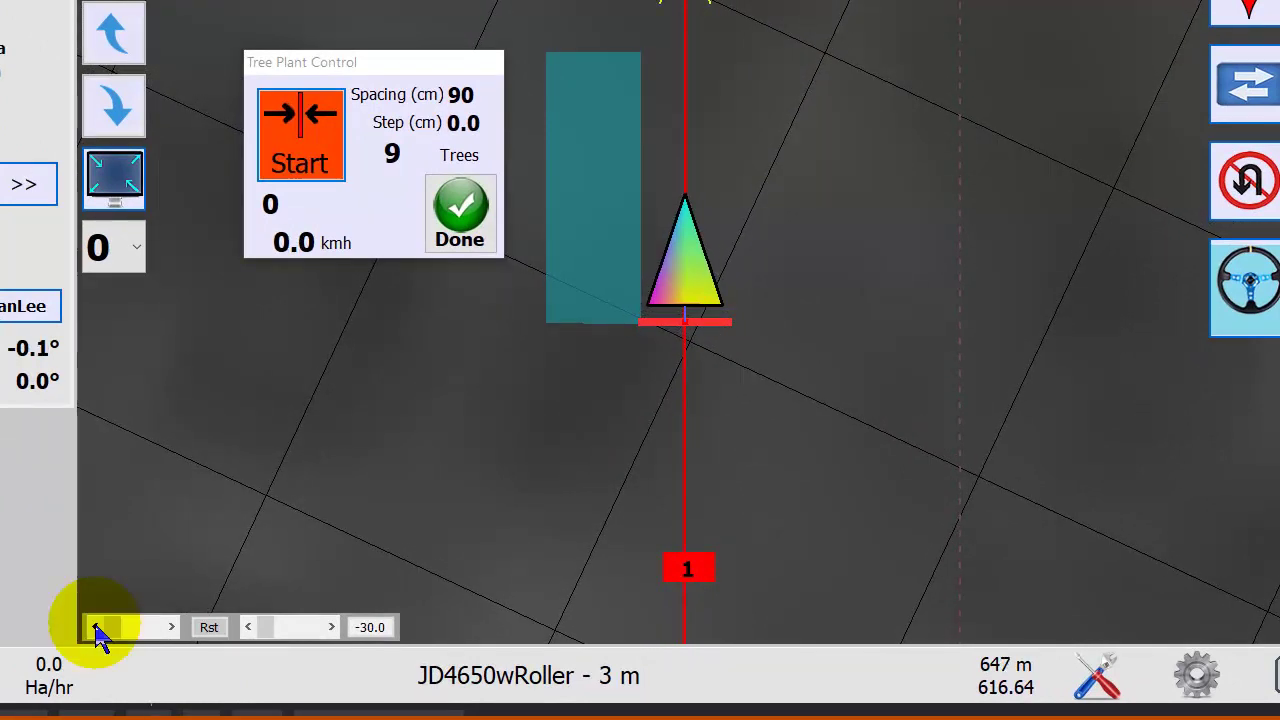
{"action": "left_click", "coordinate": [318, 150]}
{"action": "left_click", "coordinate": [174, 626]}
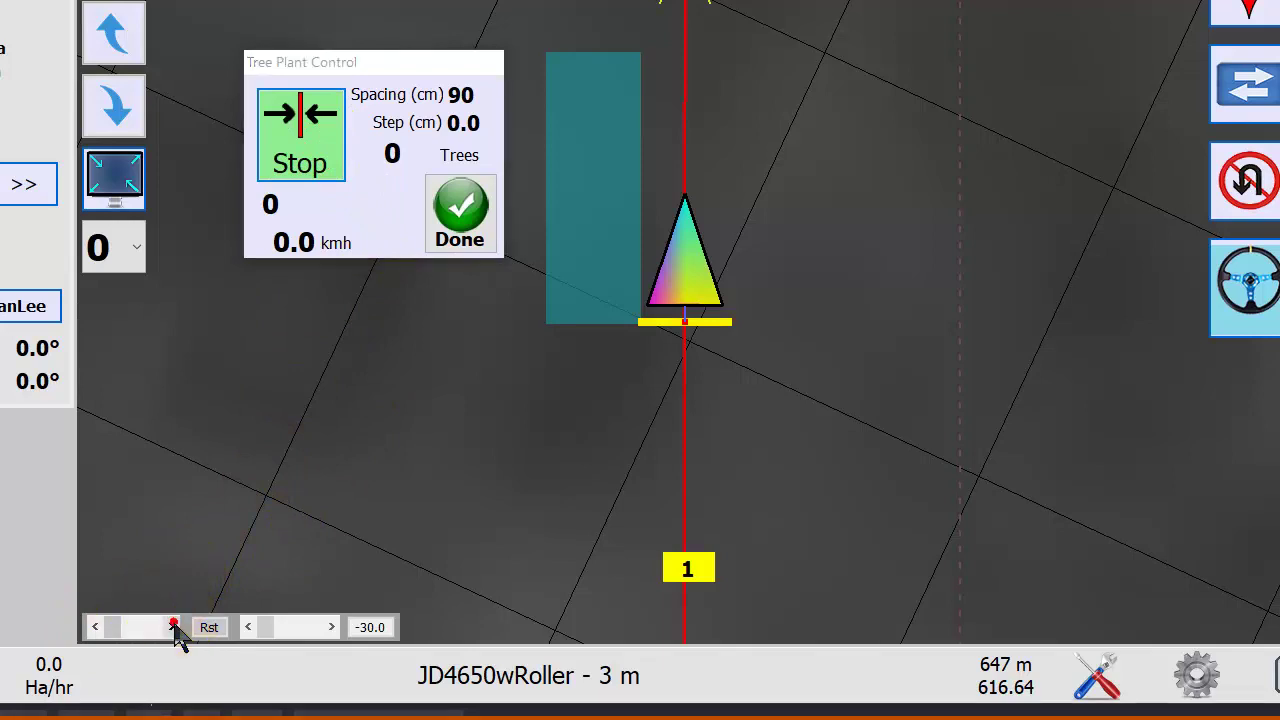
{"action": "left_click", "coordinate": [174, 626]}
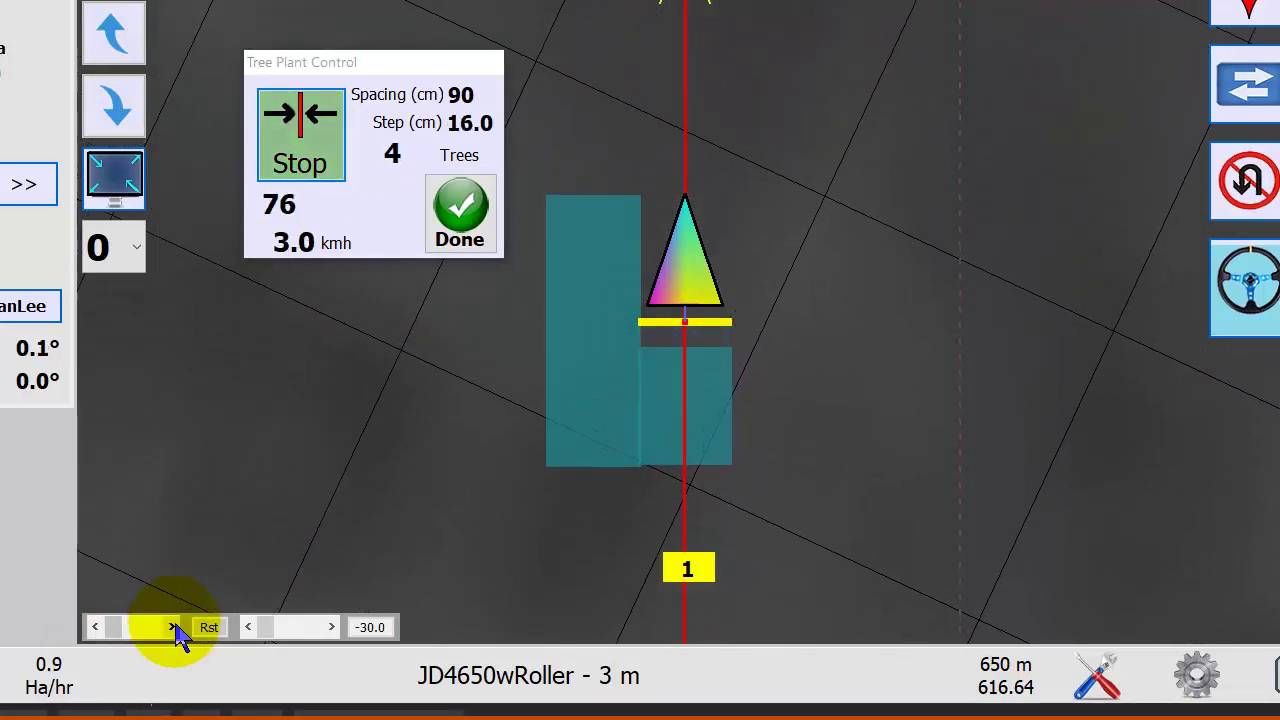
{"action": "left_click", "coordinate": [322, 145]}
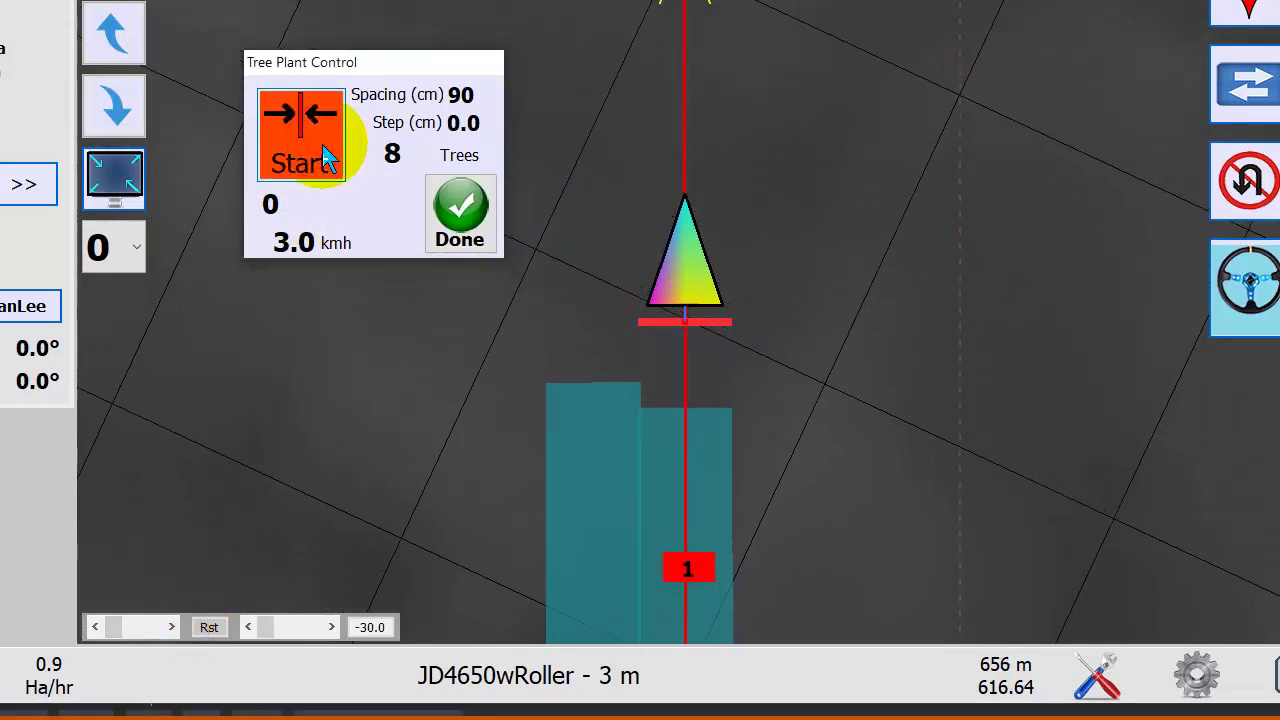
{"action": "left_click", "coordinate": [455, 212]}
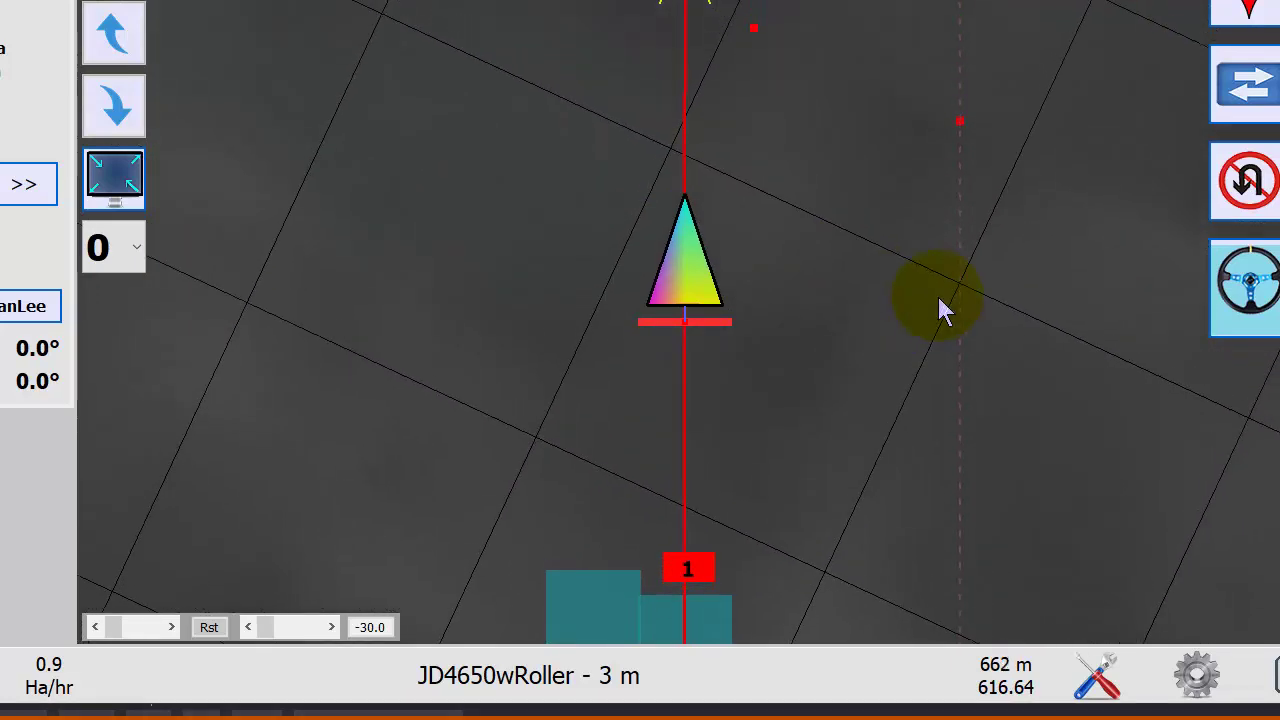